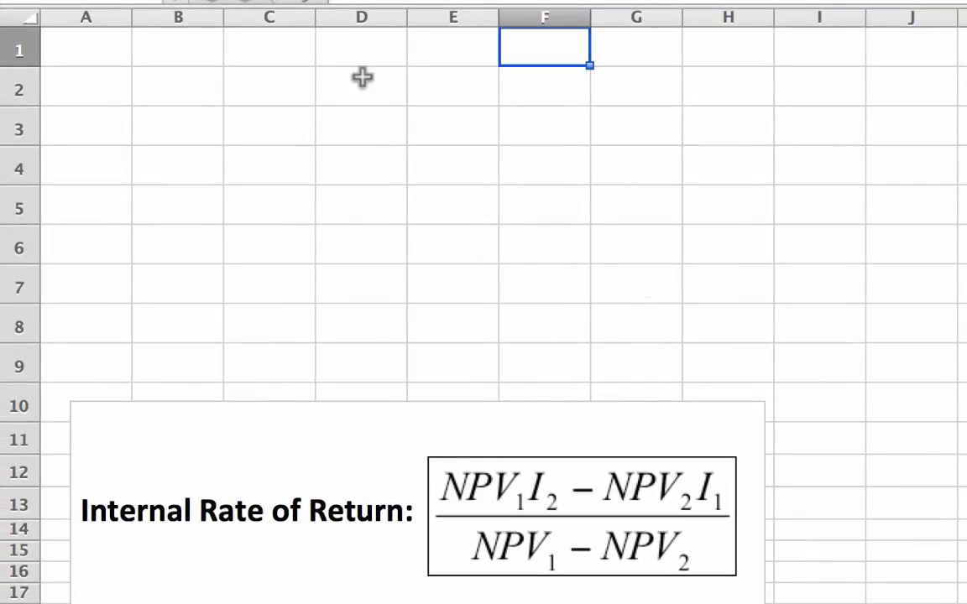
Type the headings NPV1, I1, NPV2 and I2 into cells F1, G1, H1 and I1.
type("NP")
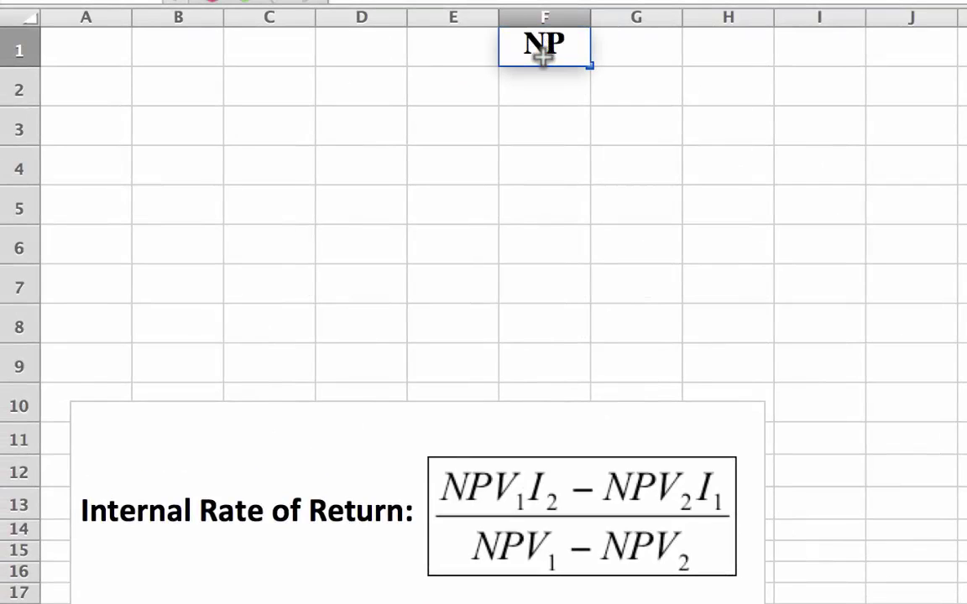
type("V1")
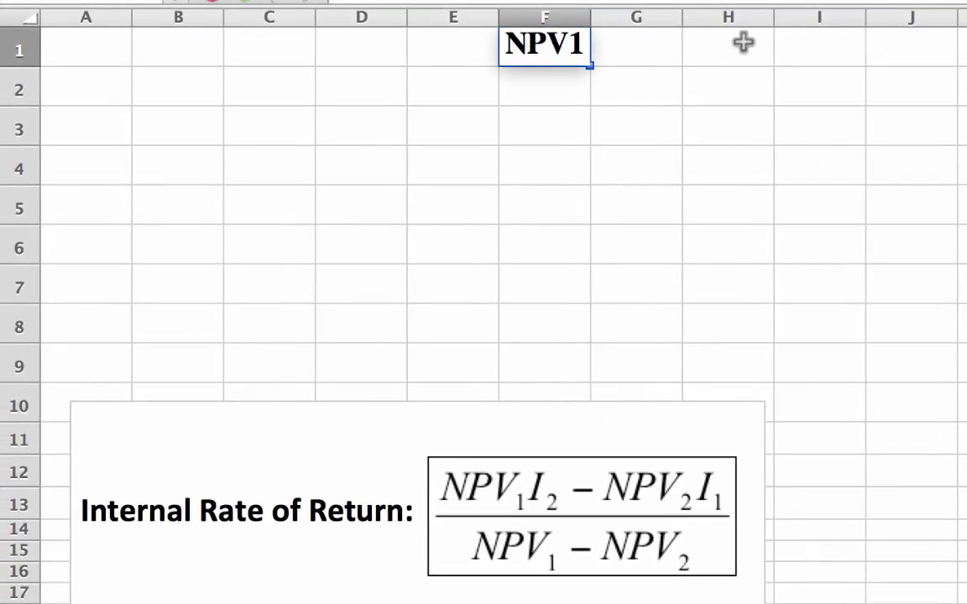
left_click(641, 50)
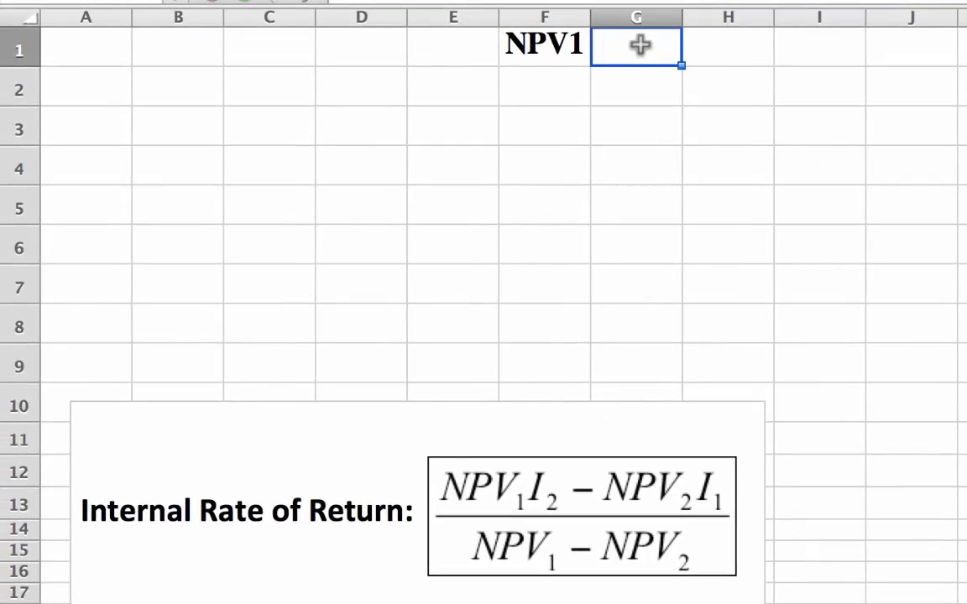
double_click(640, 46)
type("I1")
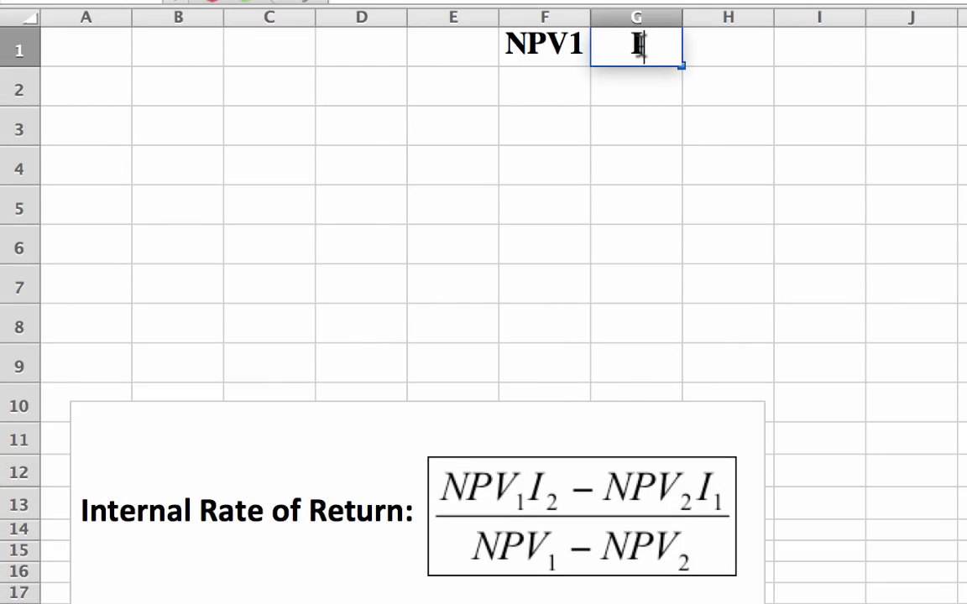
left_click(714, 48)
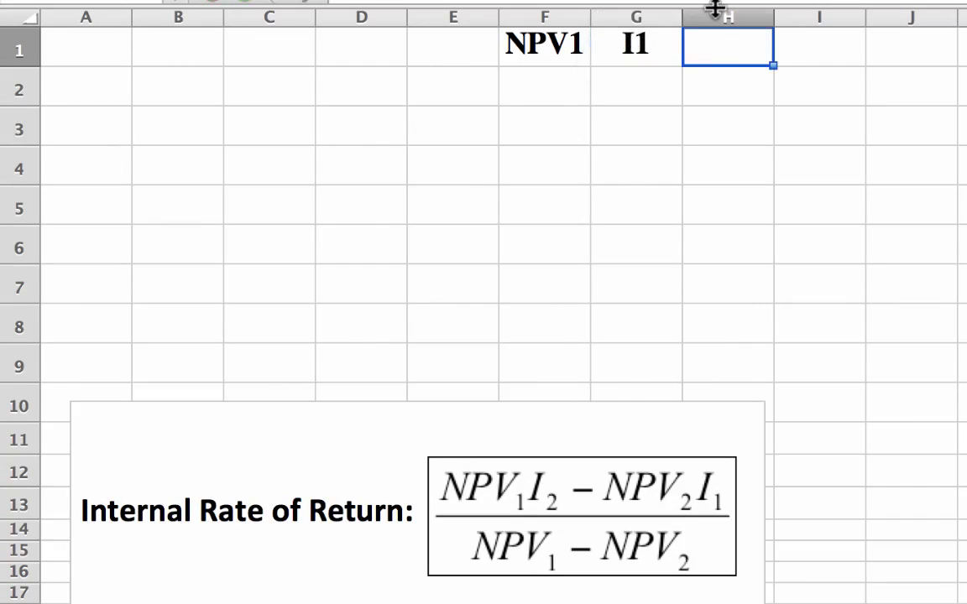
type("NPV2")
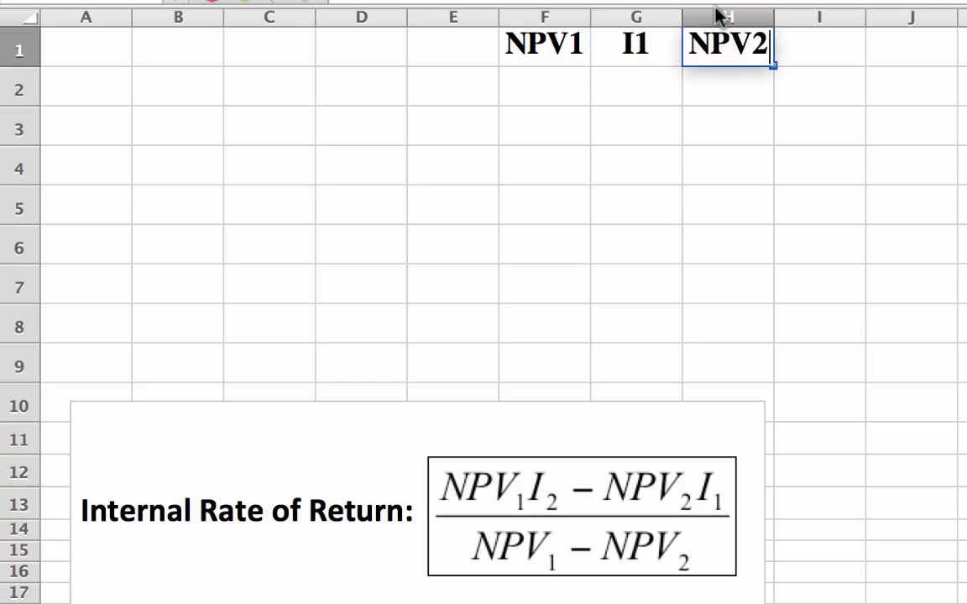
left_click(779, 42)
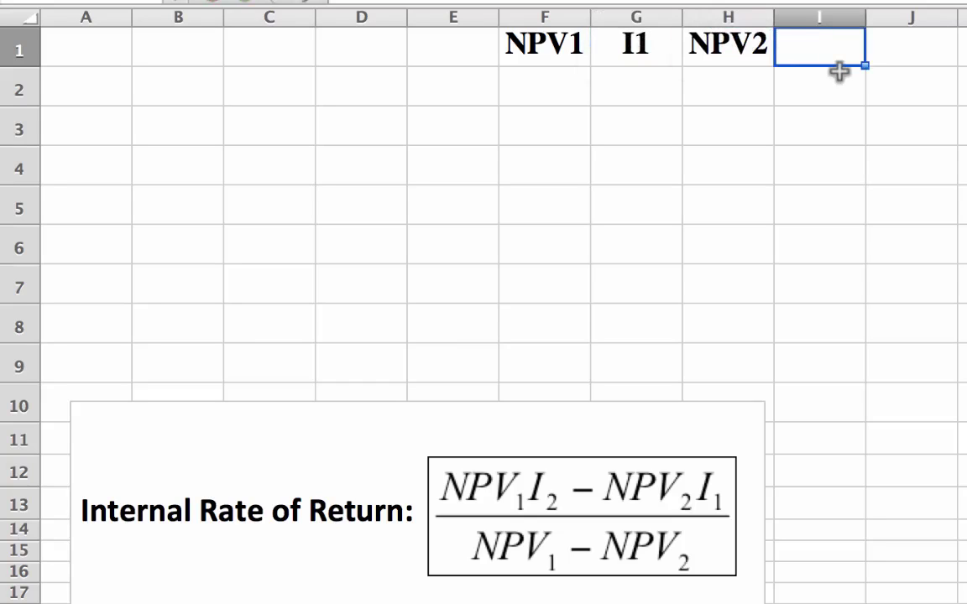
type("I2")
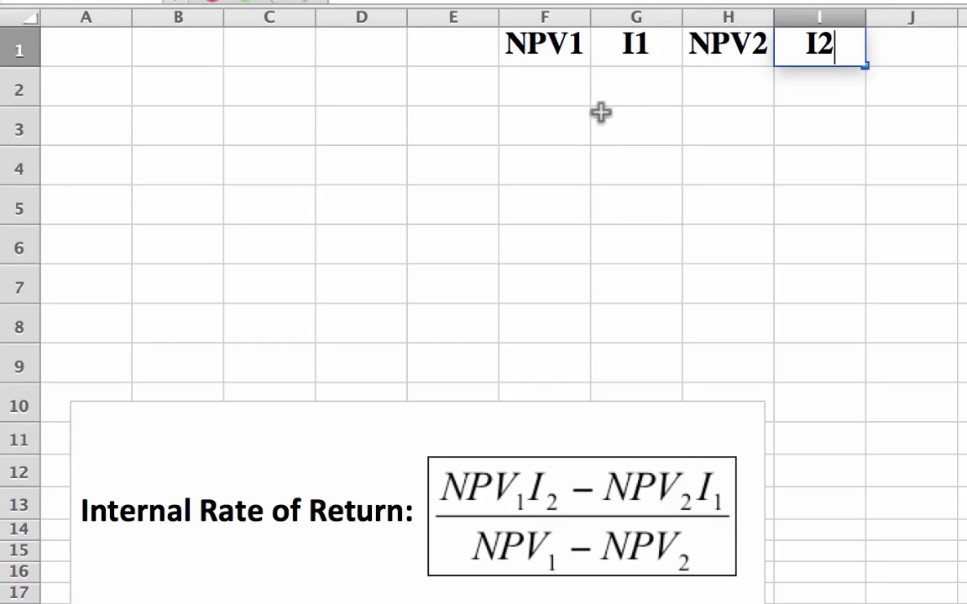
double_click(581, 43)
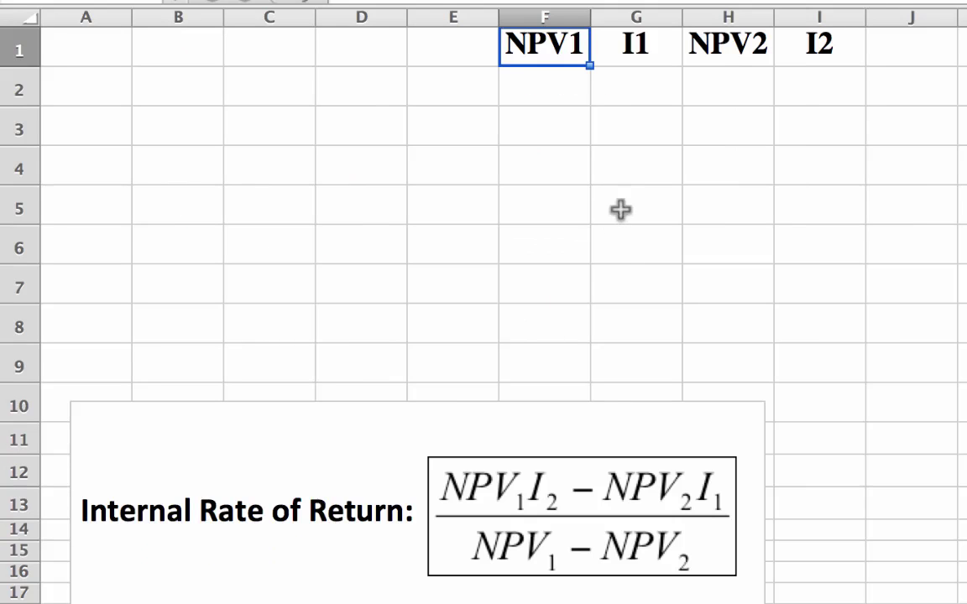
Enter -12490 in F2, 12 in G2, 6848 in H2 and 4 in I2.
left_click(552, 93)
type("-12490")
left_click(641, 88)
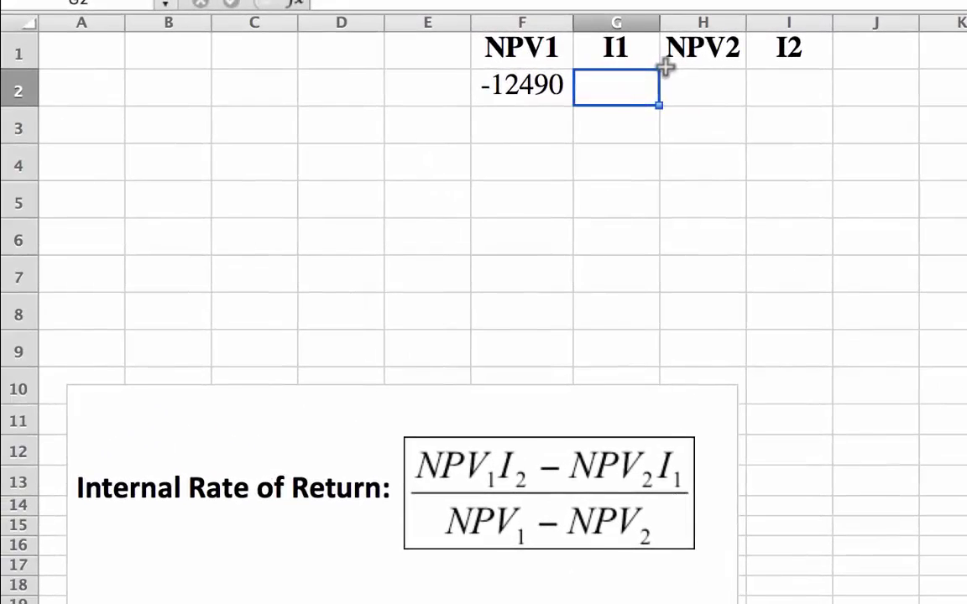
type("12")
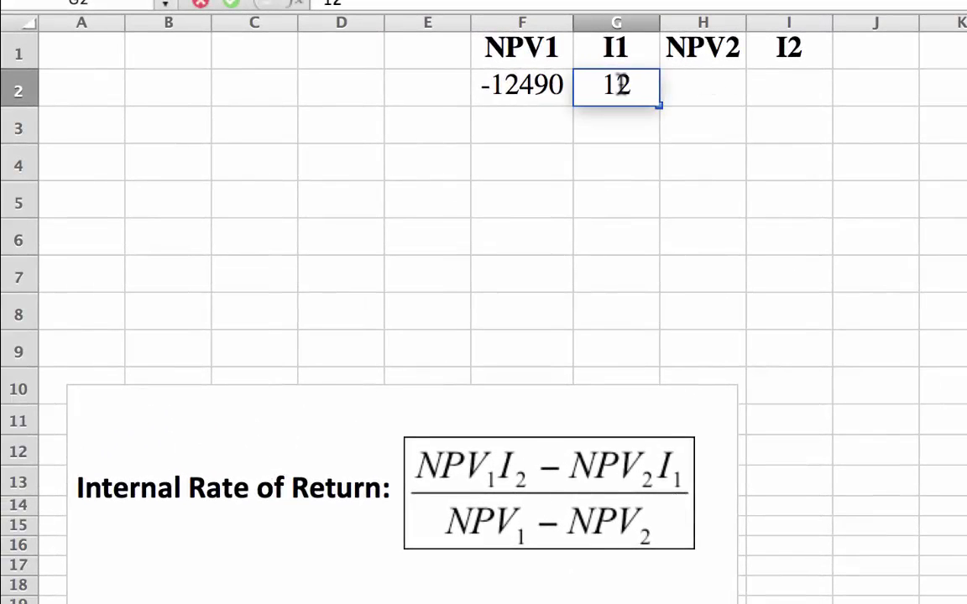
left_click(696, 88)
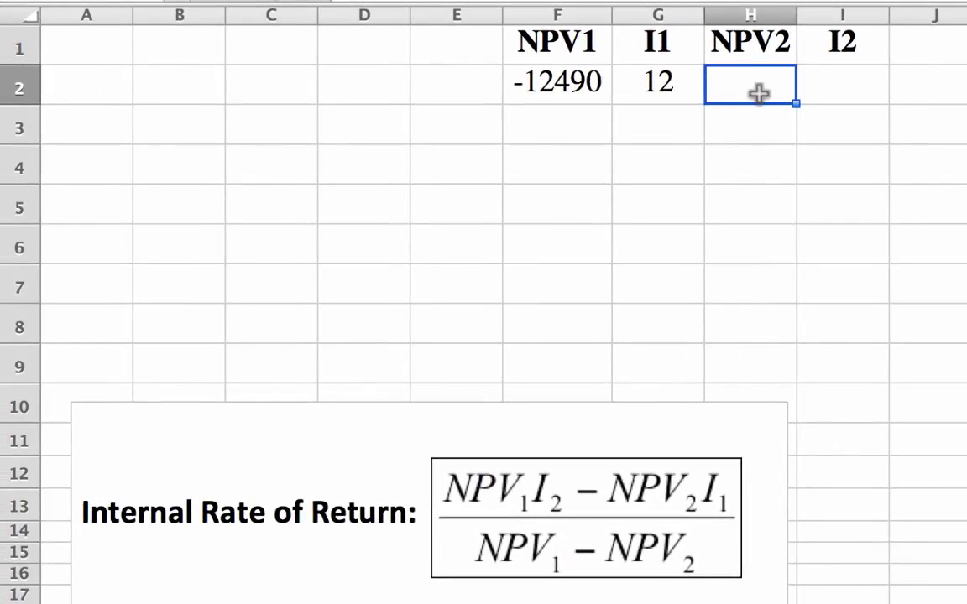
type("6848")
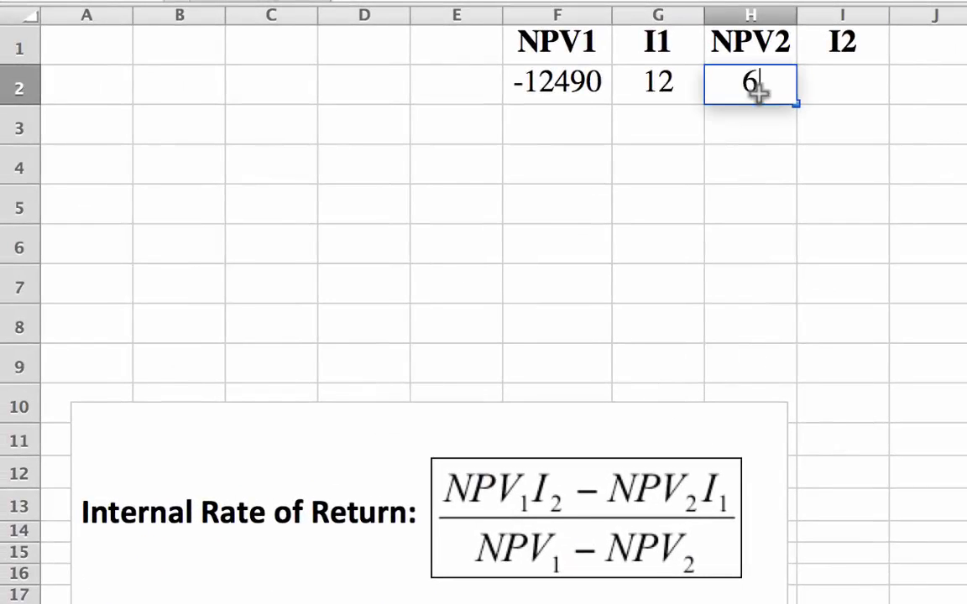
left_click(843, 100)
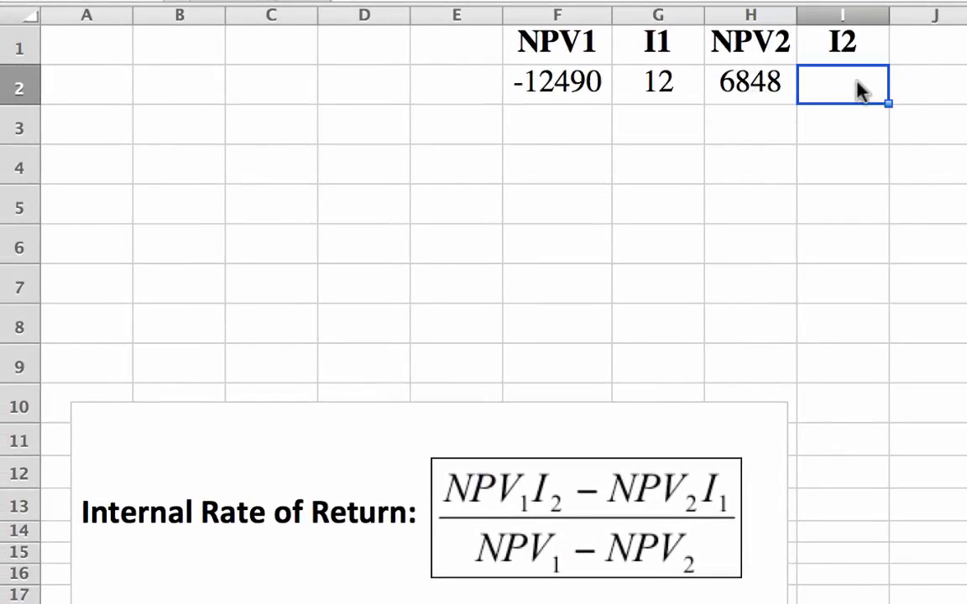
type("4")
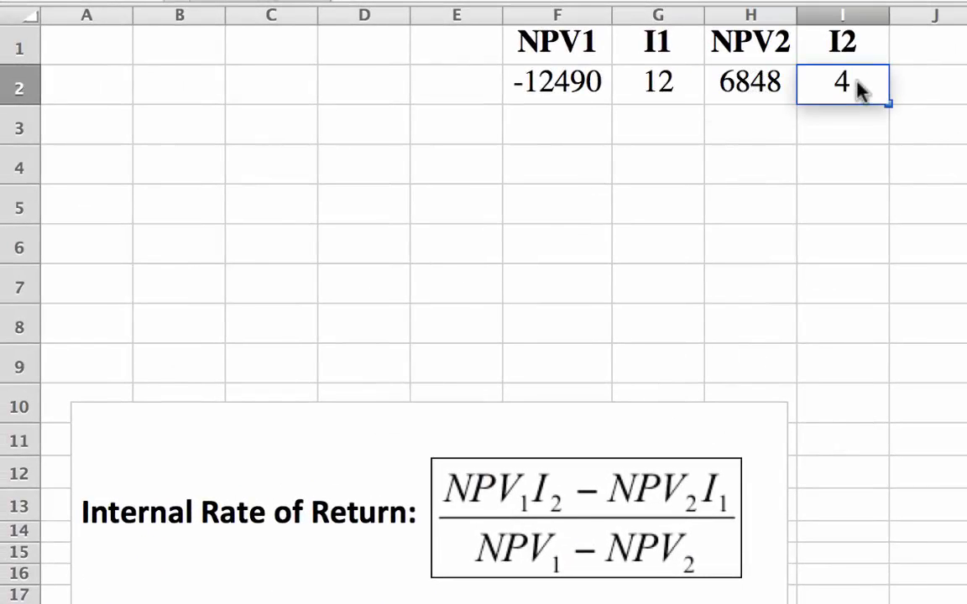
left_click(754, 180)
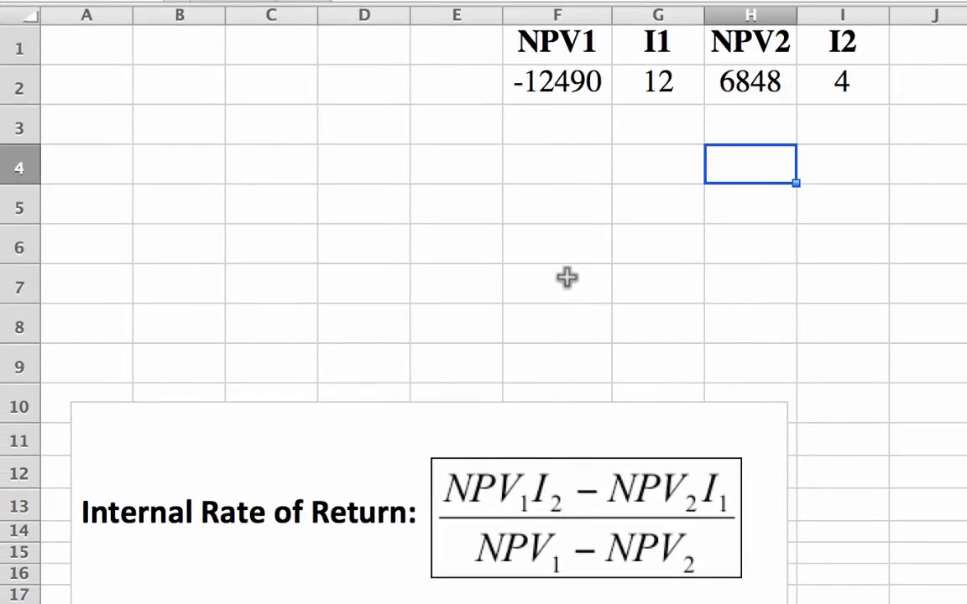
Enter =(F2*I2) in F4 to multiply NPV1 by I2, giving -49960.
left_click(558, 166)
type("=(")
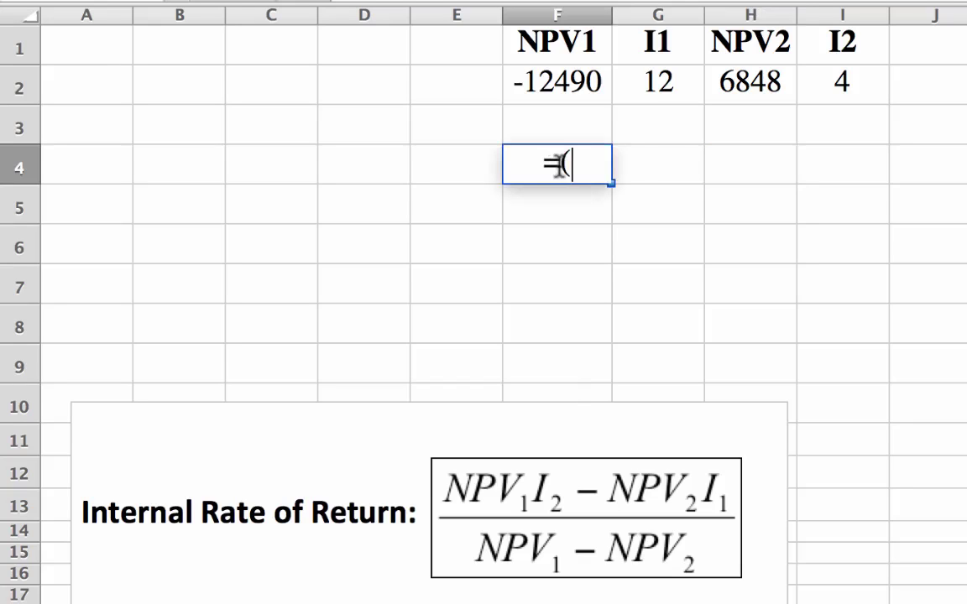
left_click(576, 80)
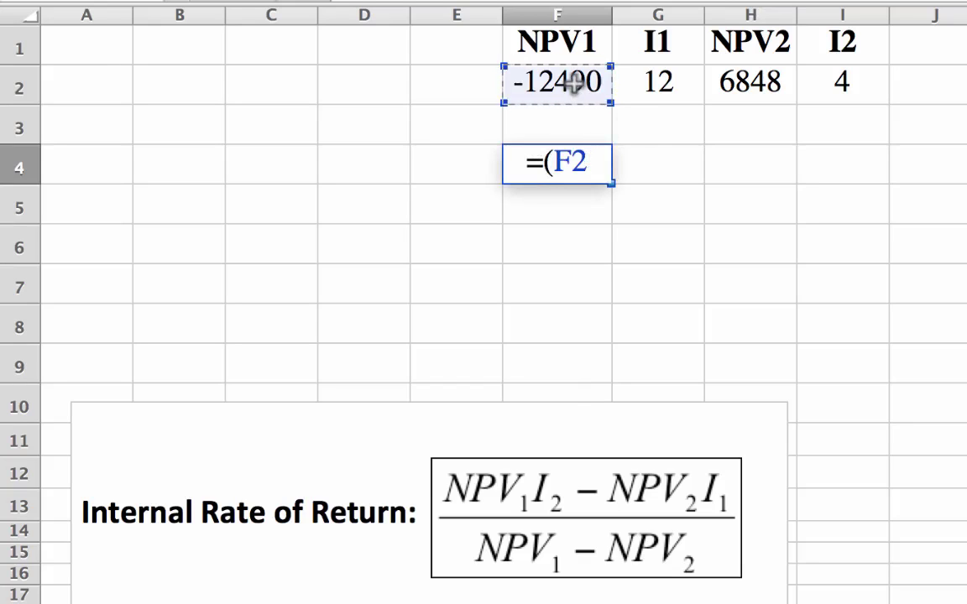
type("*")
left_click(849, 84)
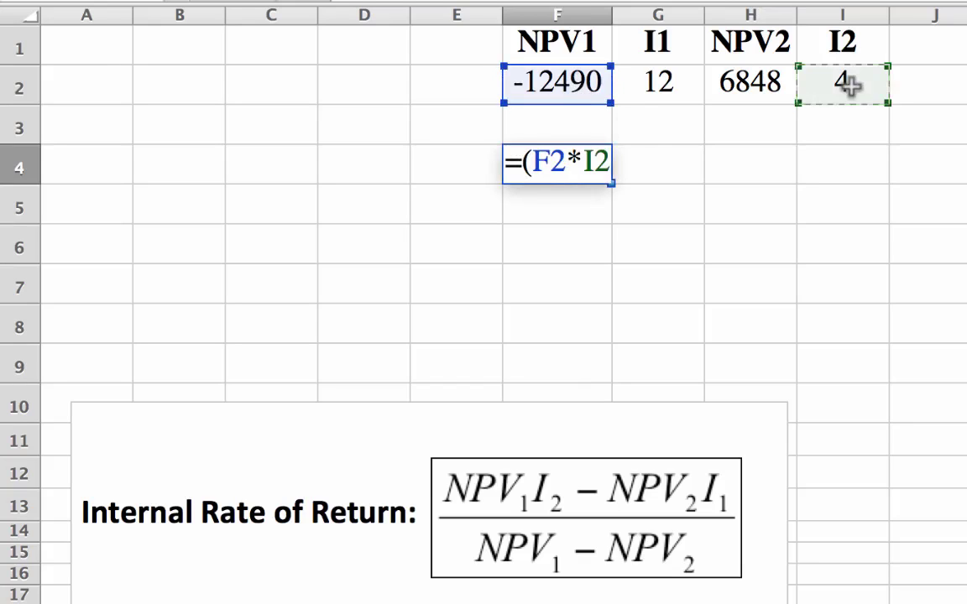
type(")")
key("Return")
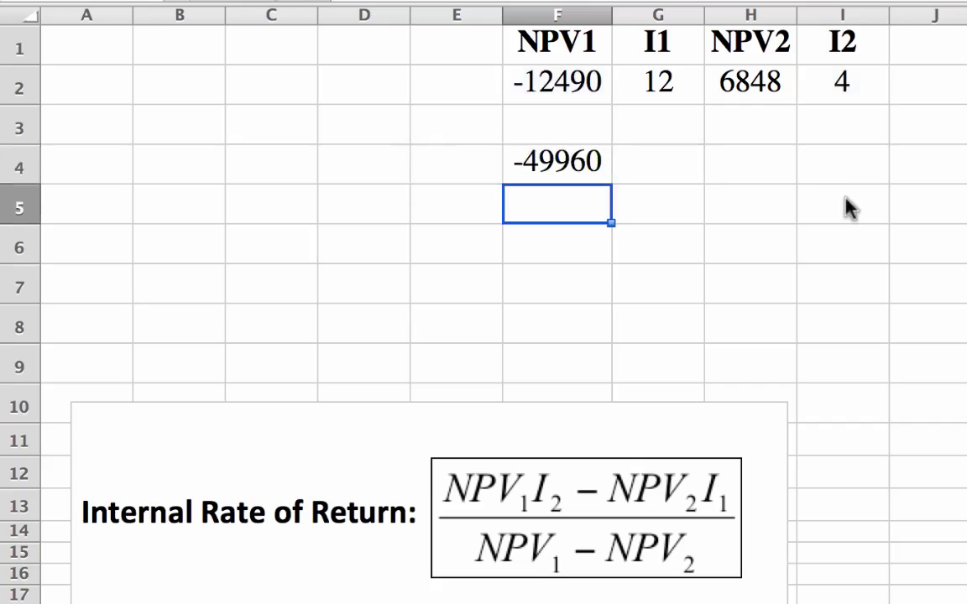
Enter =(H2*G2) in G4 to multiply NPV2 by I1, giving 82176.
left_click(659, 168)
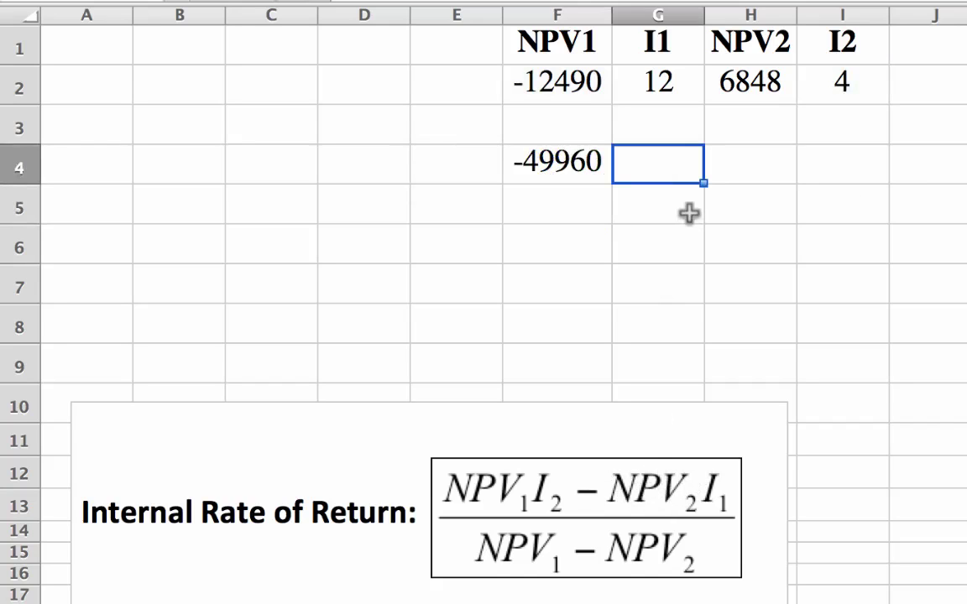
type("=(")
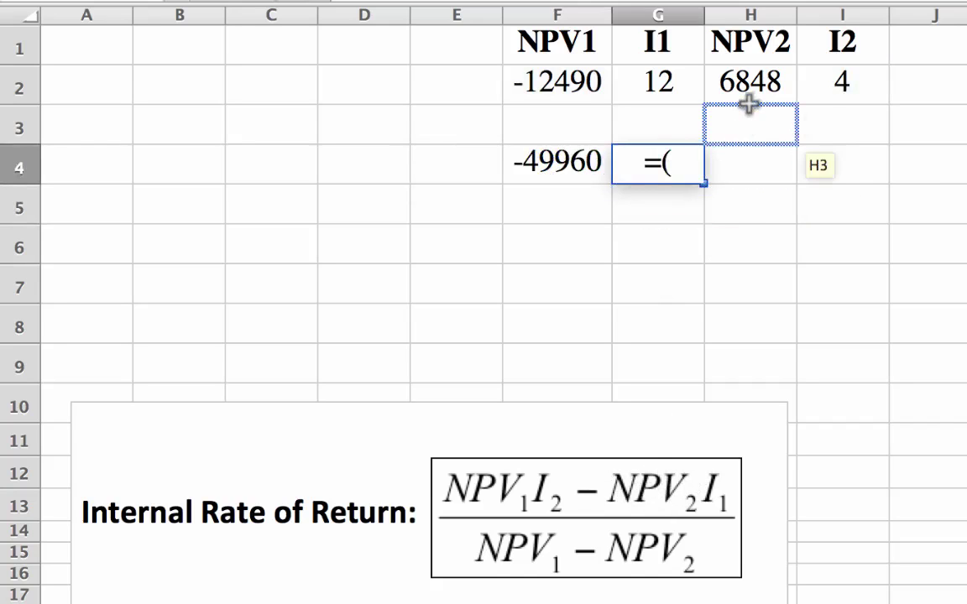
left_click(749, 89)
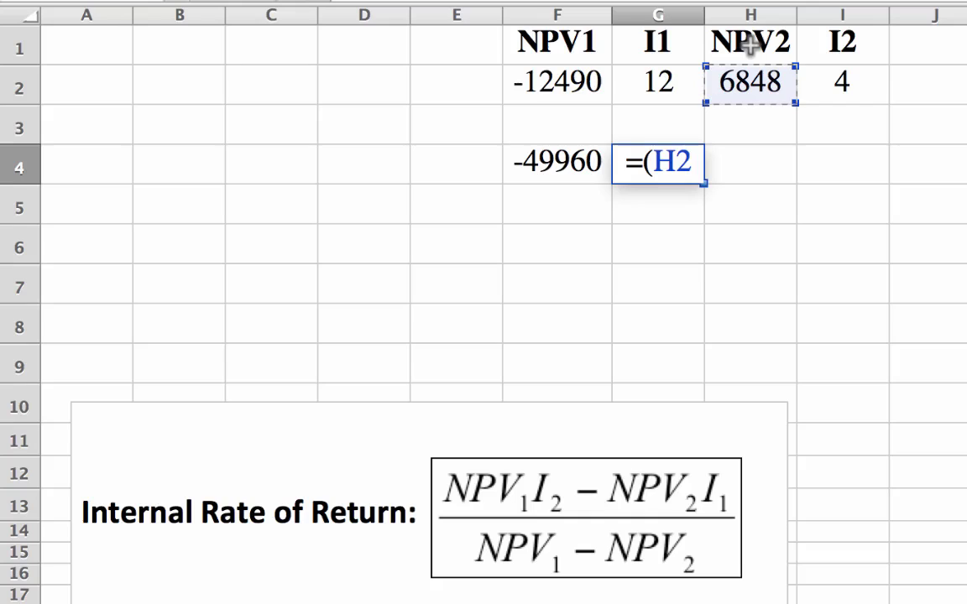
type("*")
left_click(651, 85)
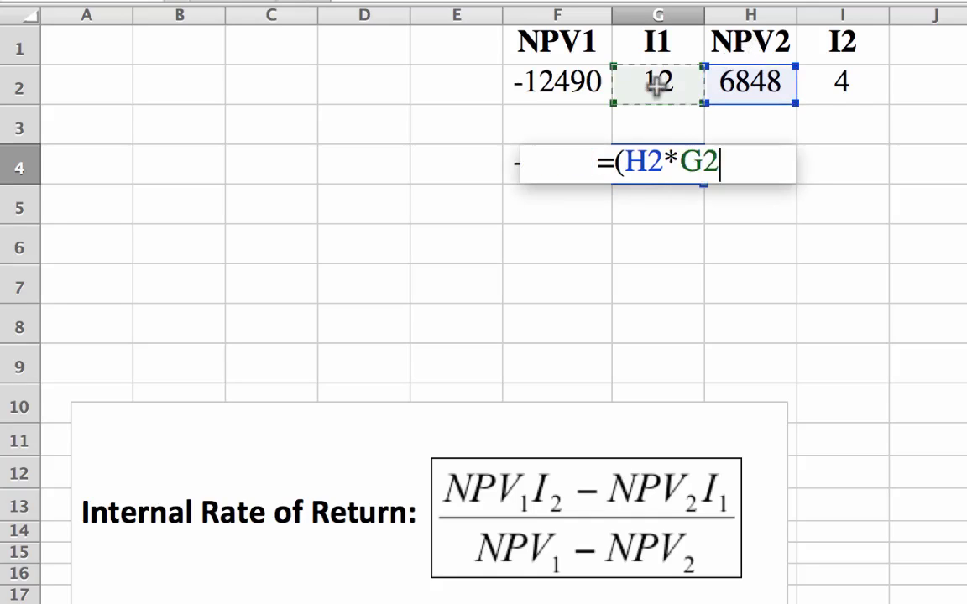
type(")")
key("Return")
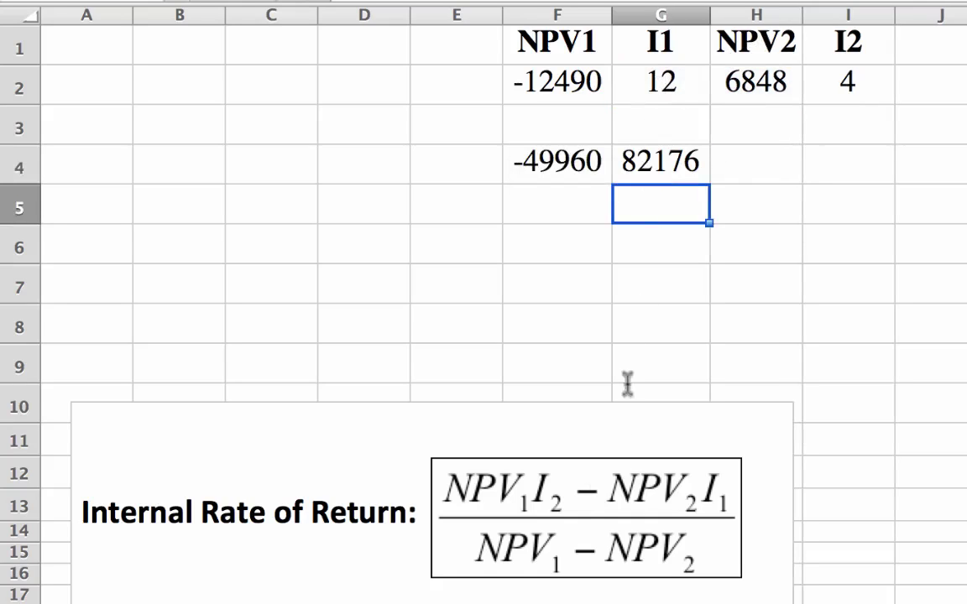
Set F5 to =(F2) and G5 to =(H2), showing -12490 and 6848.
left_click(579, 206)
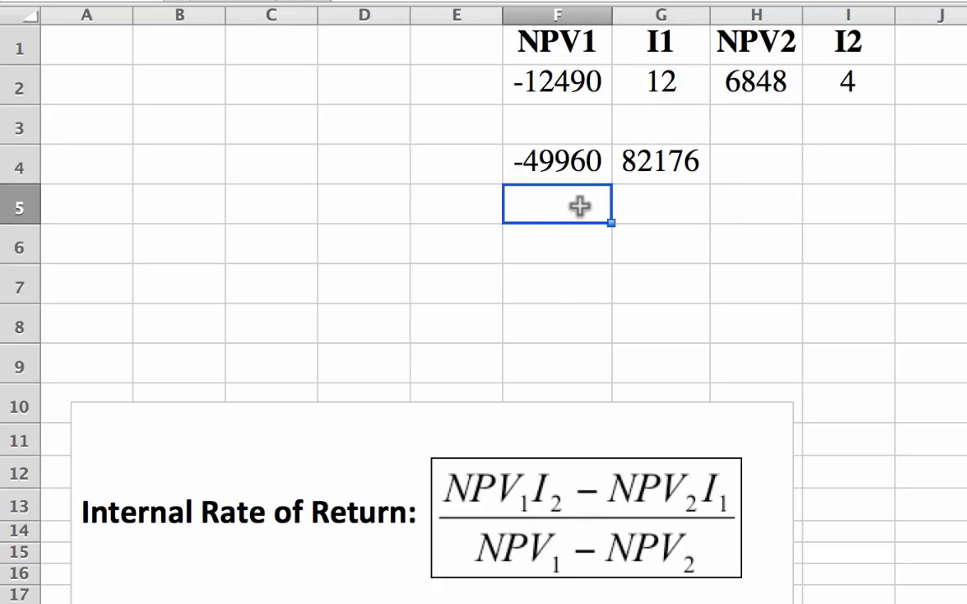
type("=(")
left_click(580, 94)
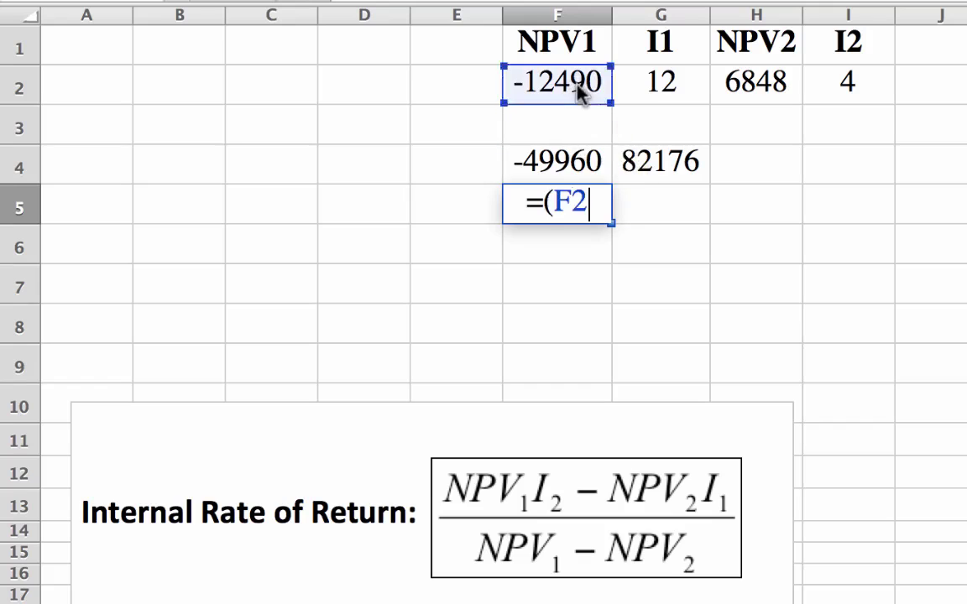
type(")")
key("Return")
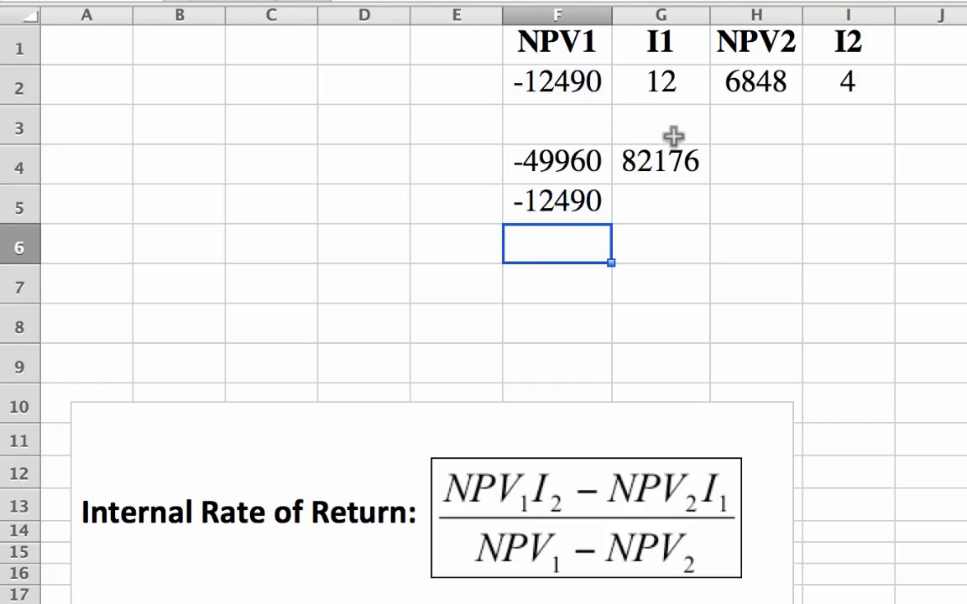
left_click(651, 203)
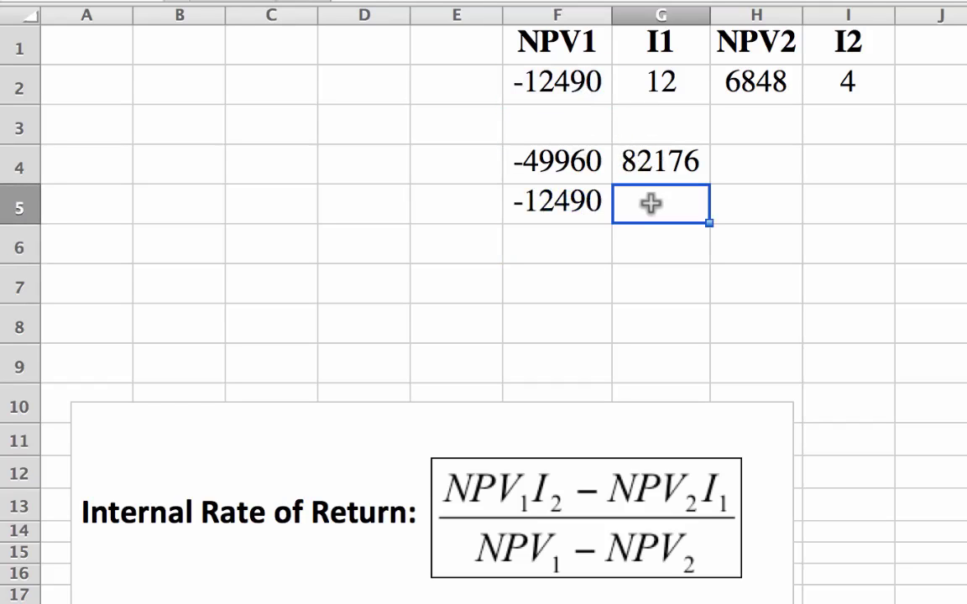
type("=(")
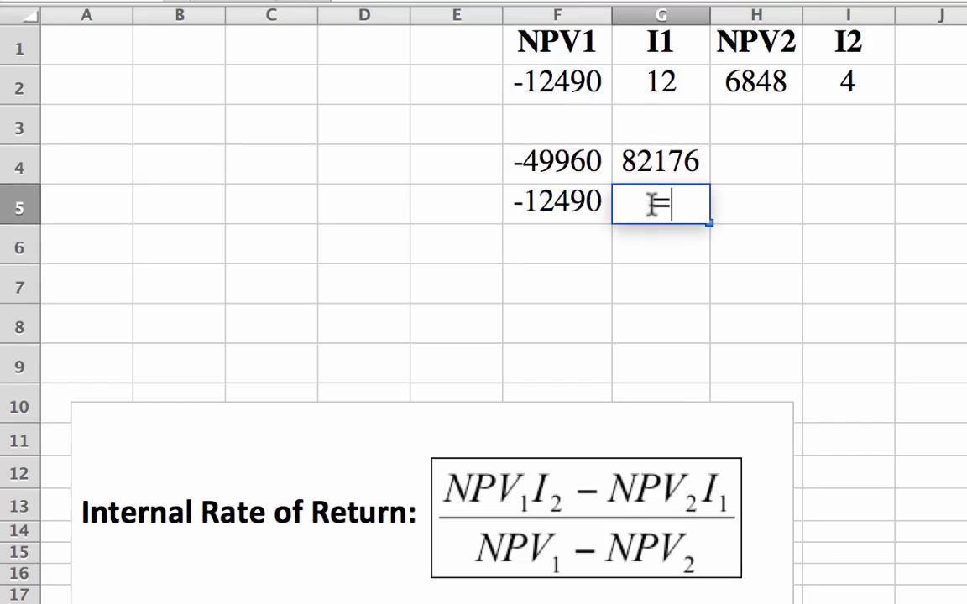
left_click(766, 81)
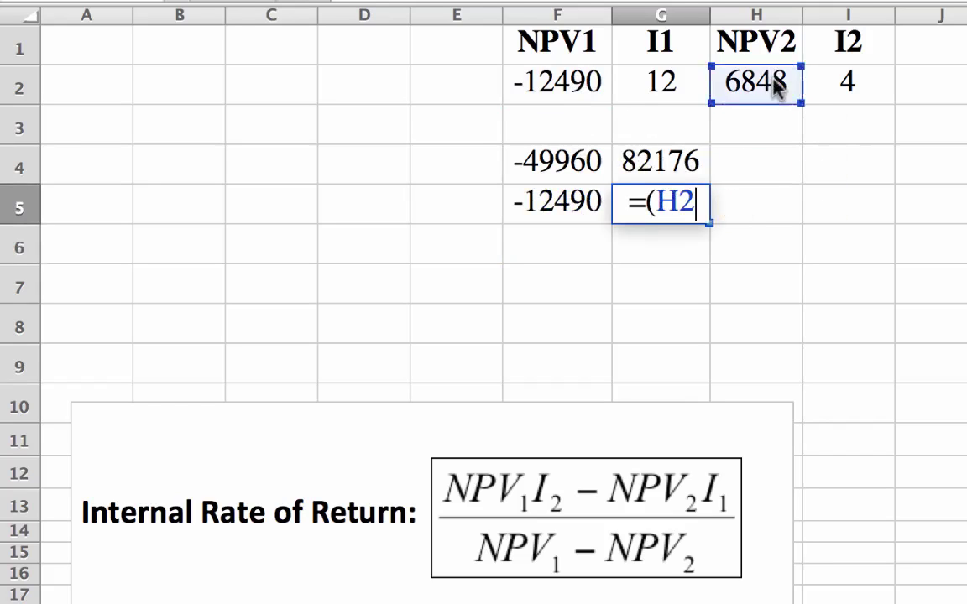
type(")")
key("Return")
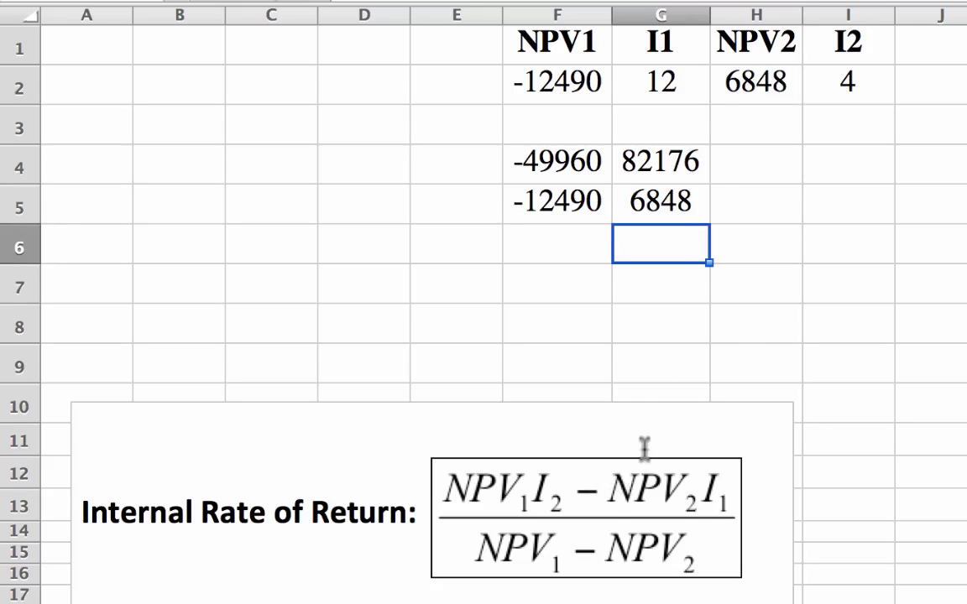
Enter the numerator formula =(F4-G4) in I4, giving -132136.
left_click(839, 158)
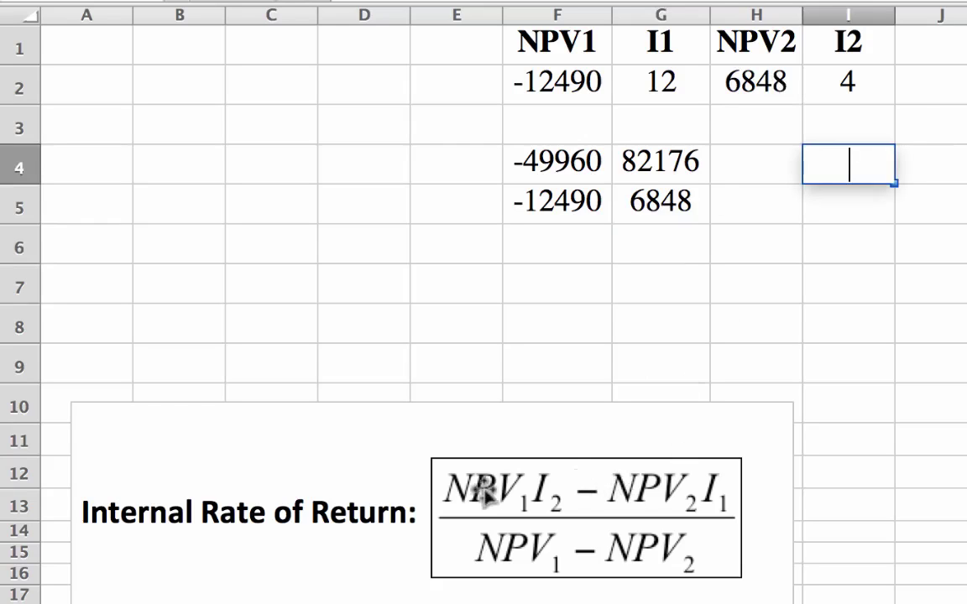
type("=(")
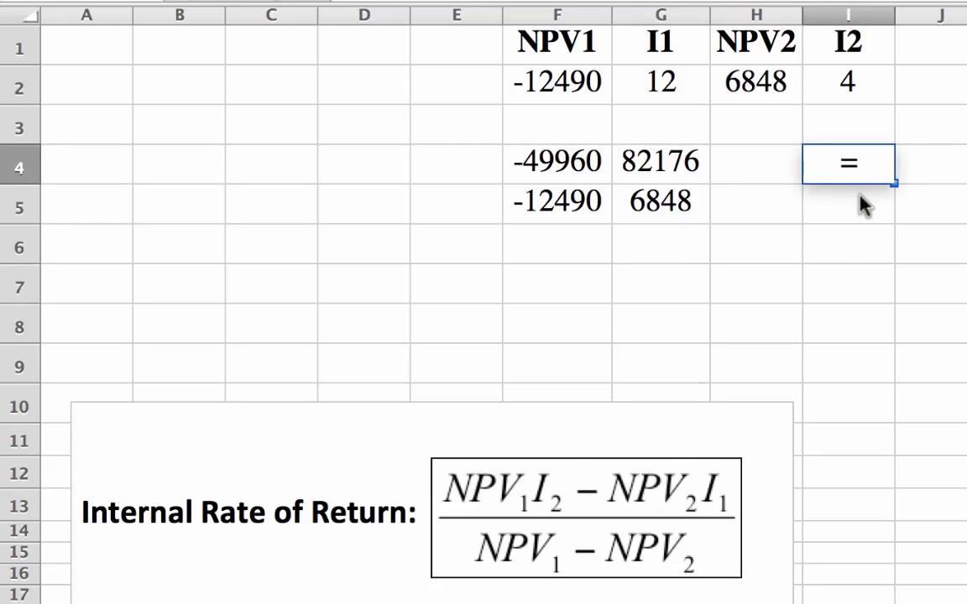
left_click(558, 162)
type("-")
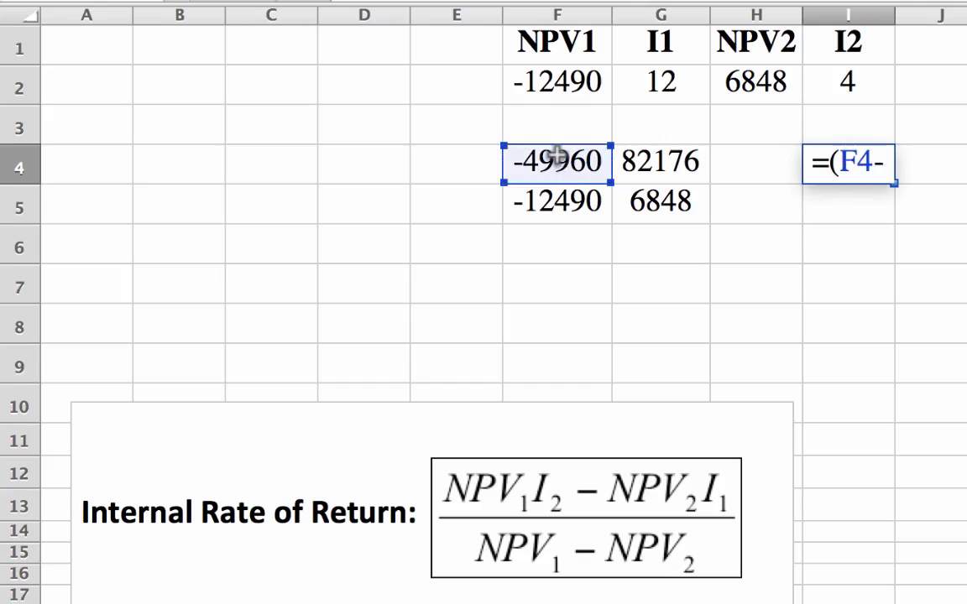
left_click(626, 161)
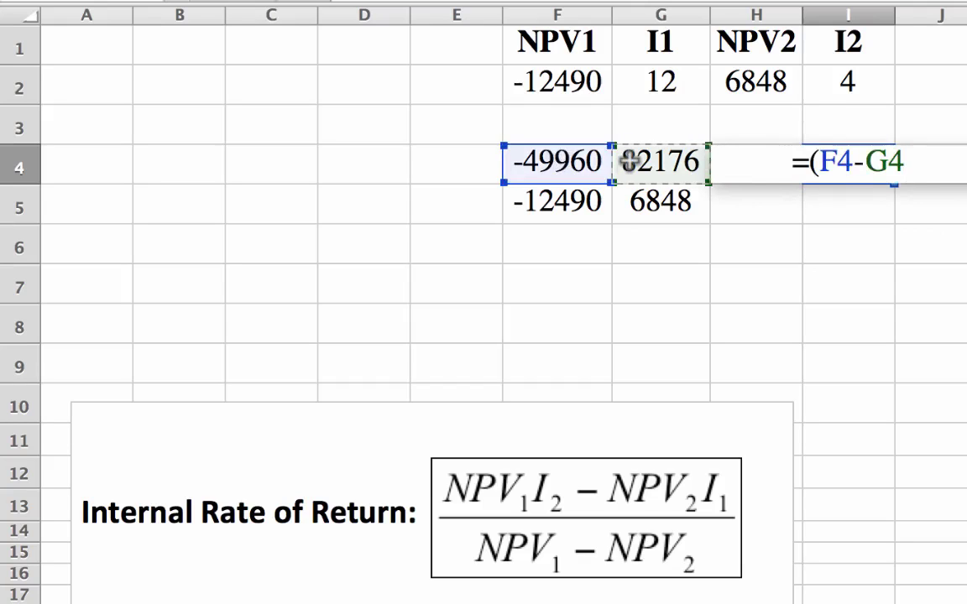
type(")")
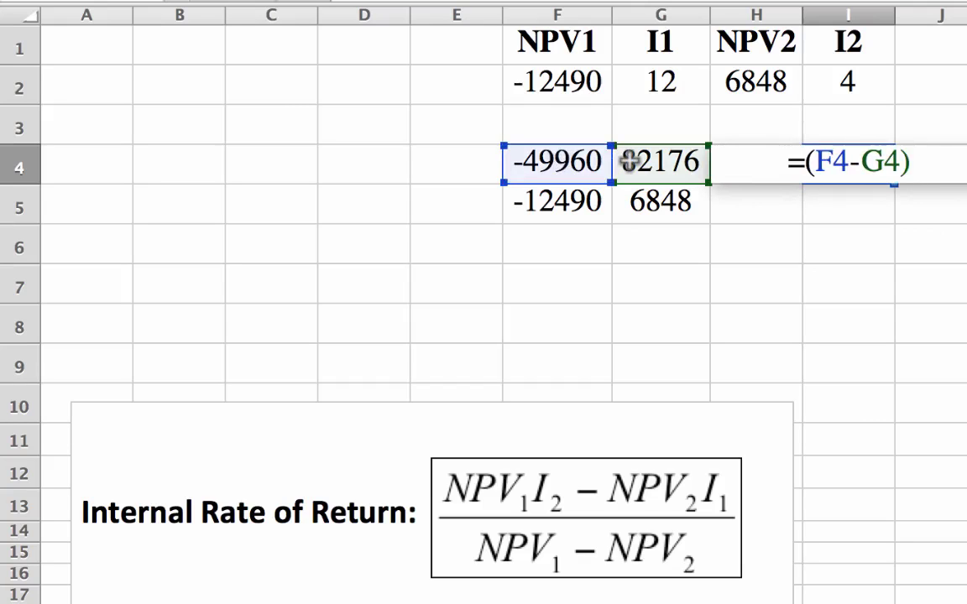
key("Return")
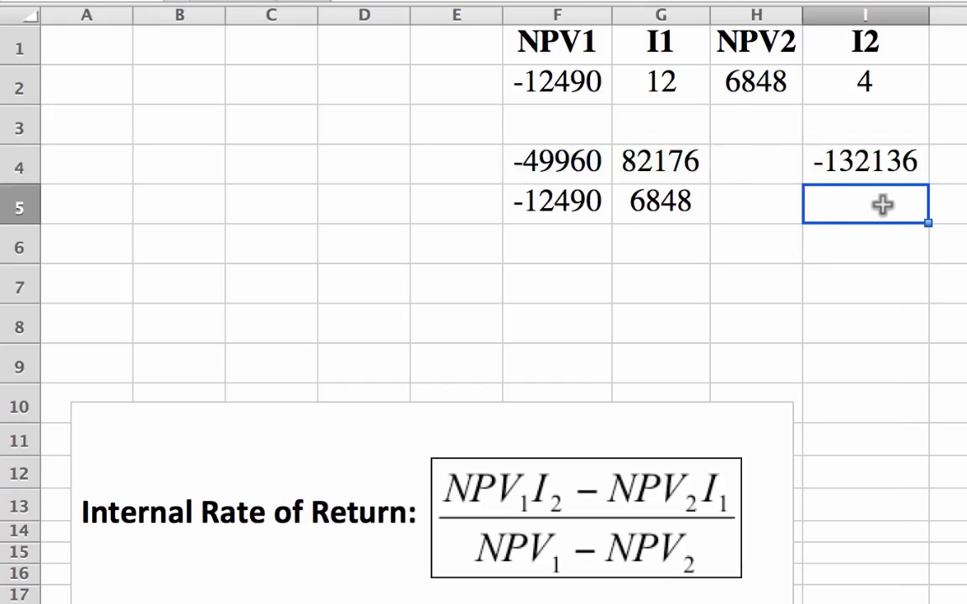
Enter the denominator formula =(F5-G5) in I5, giving -19338.
type("=(")
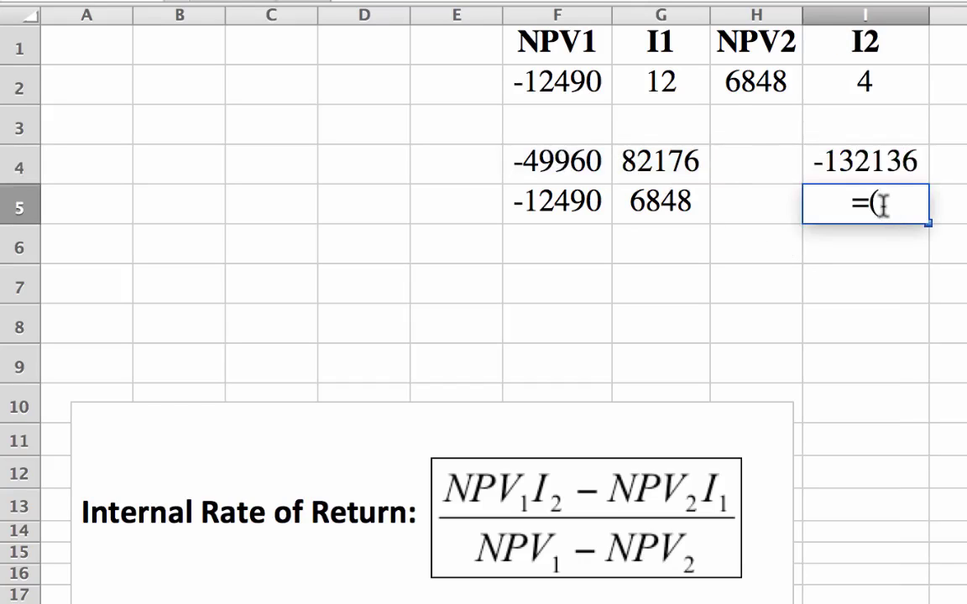
left_click(560, 209)
type("-")
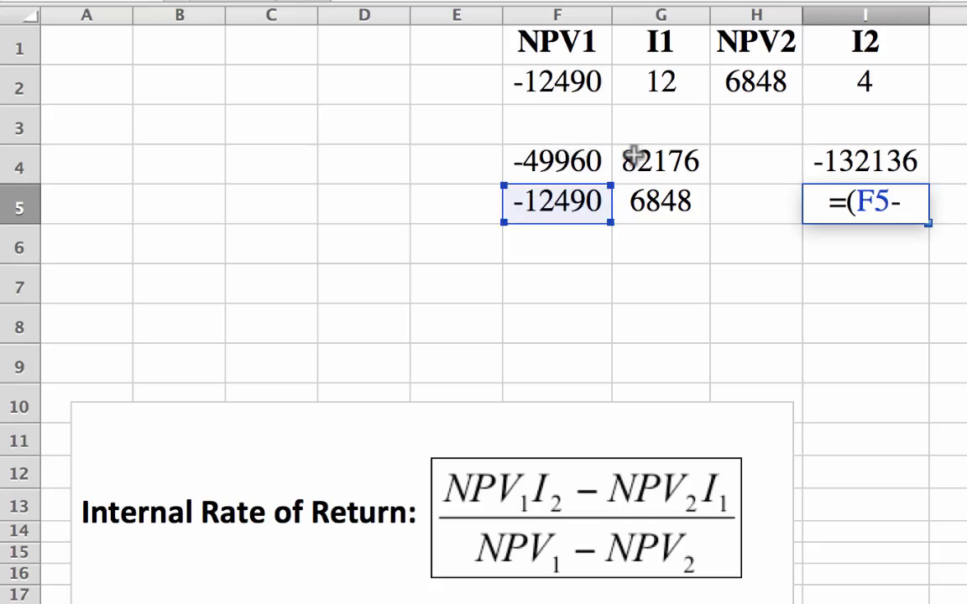
left_click(658, 193)
type(")")
key("Return")
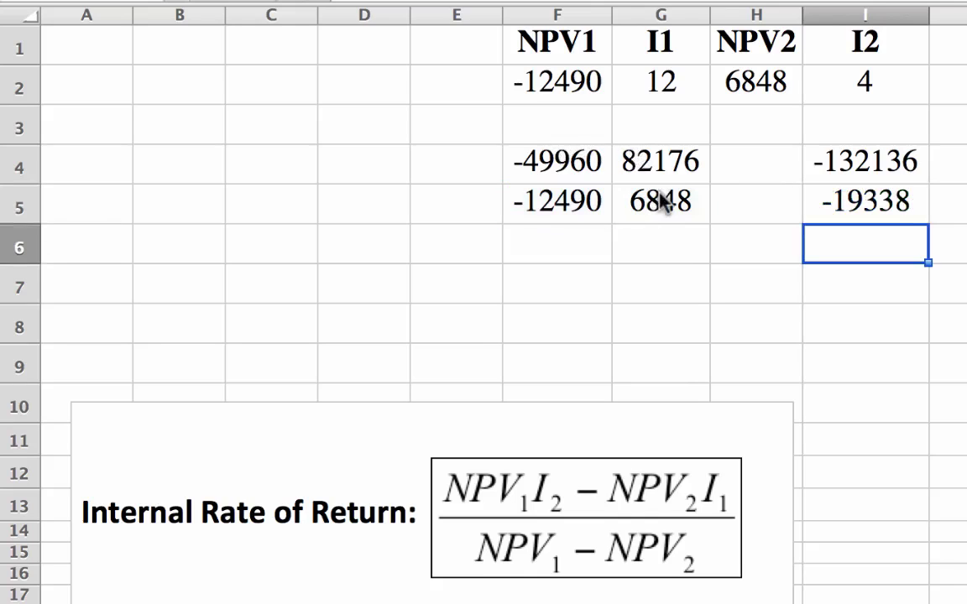
Enter =(I4/I5) in I7 to get the internal rate of return, 6.833.
key("Return")
type("=(")
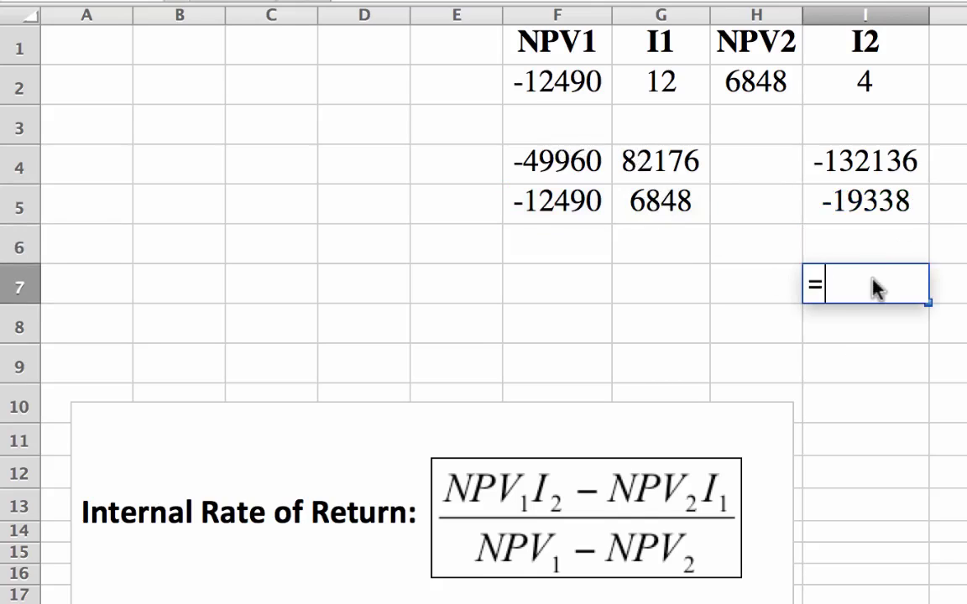
left_click(872, 159)
type("/")
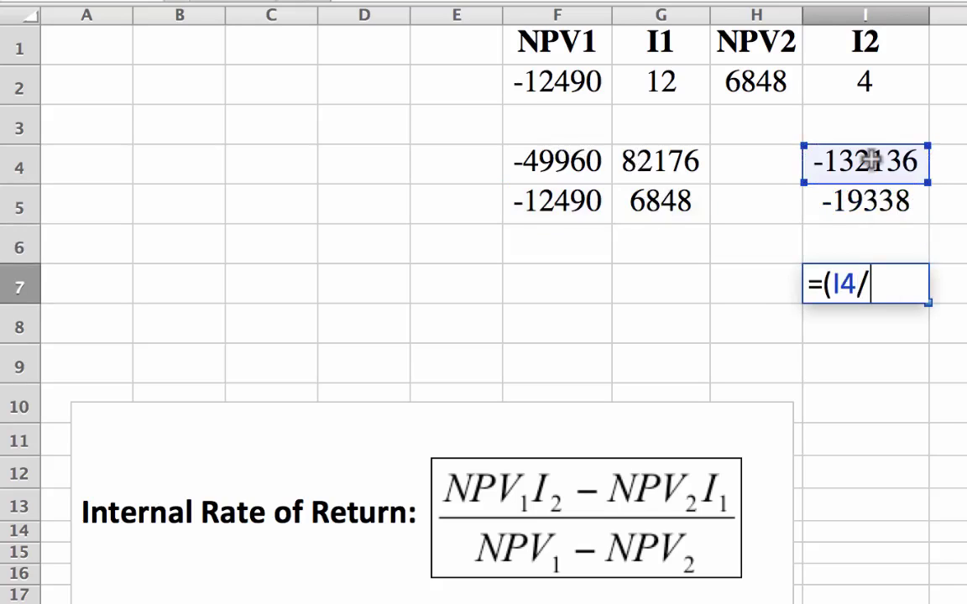
left_click(872, 202)
type(")")
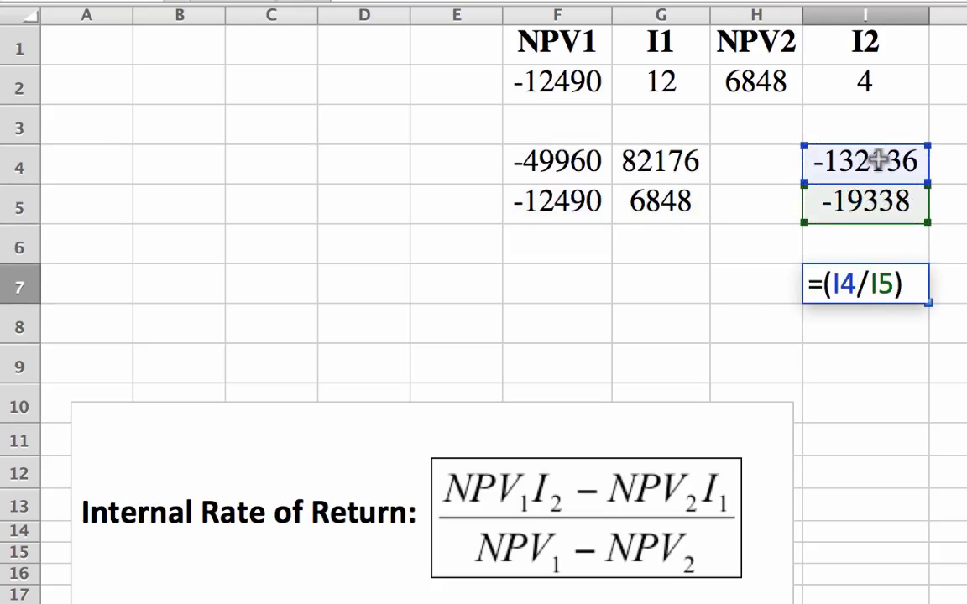
key("Return")
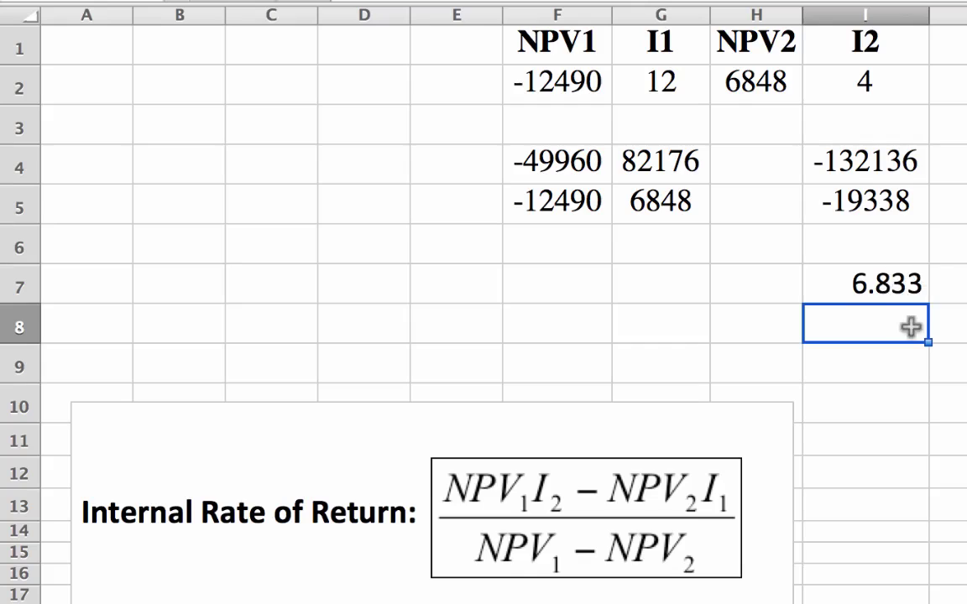